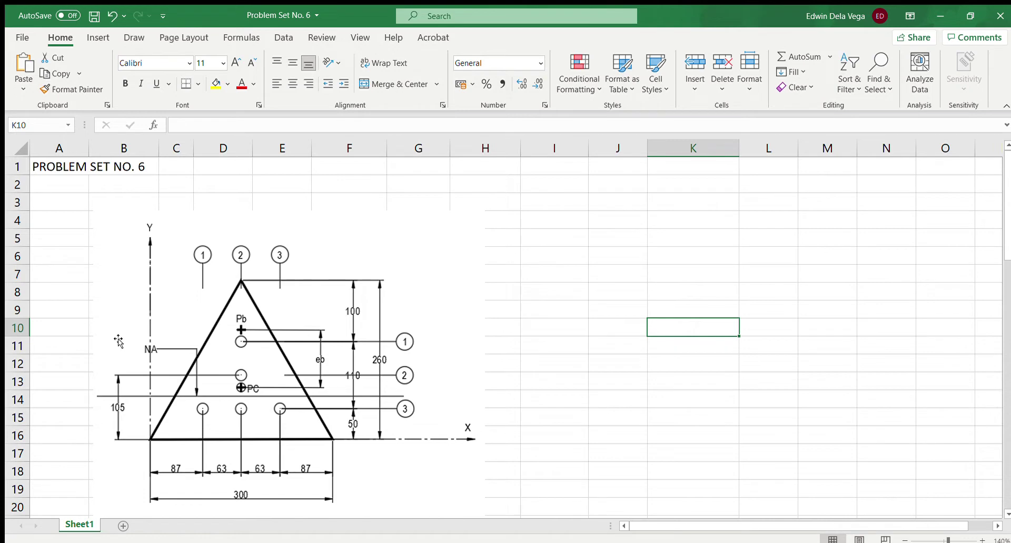
- Examine the triangular section figure, the plastic centroid table, and the problem's given data in rows 36 onward
scroll(119, 342, down, 3)
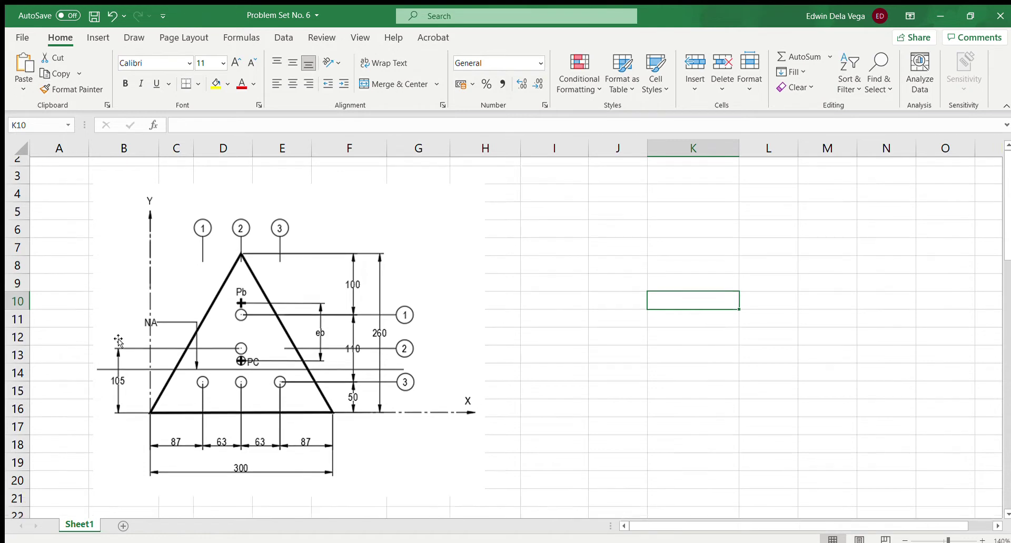
scroll(119, 341, up, 3)
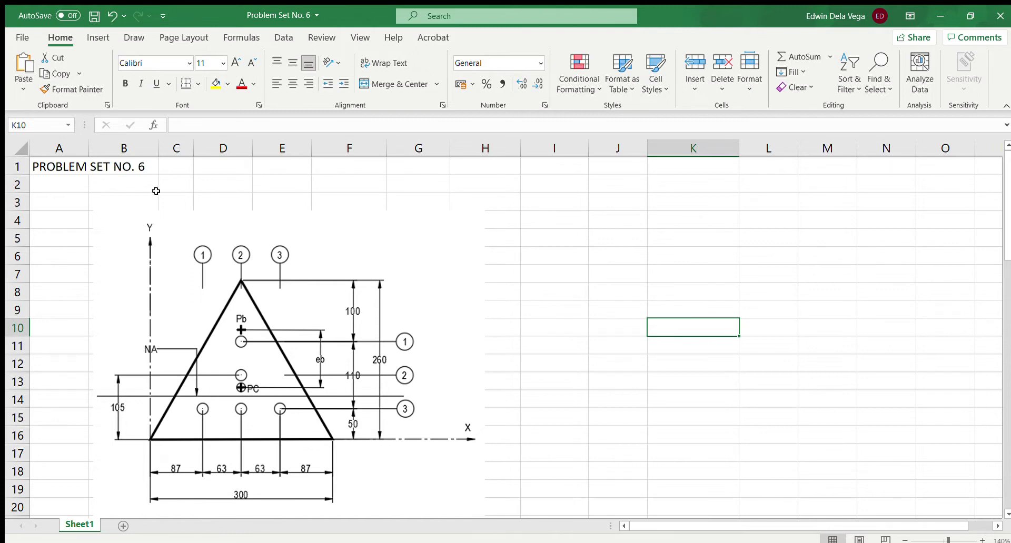
scroll(605, 385, down, 10)
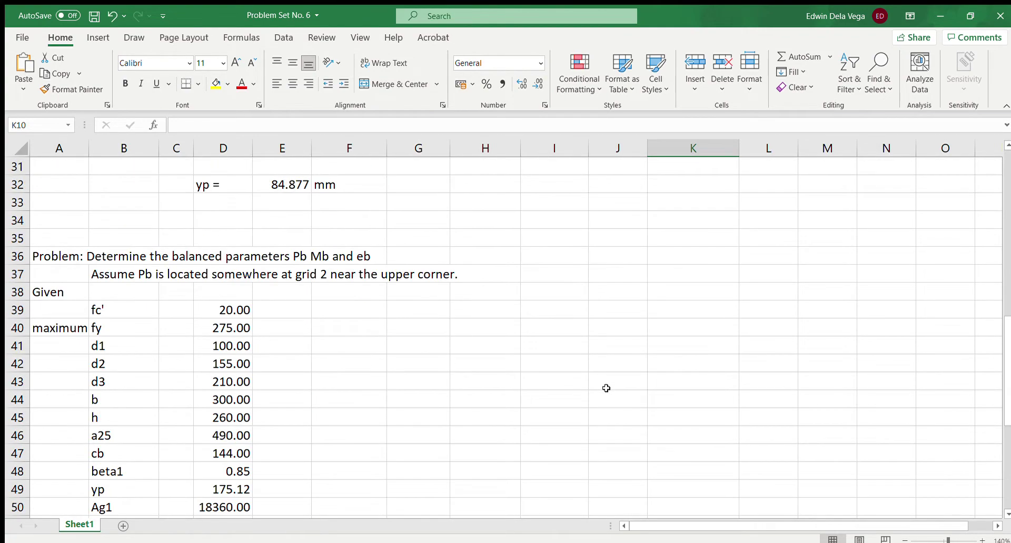
scroll(606, 388, down, 9)
scroll(606, 388, up, 11)
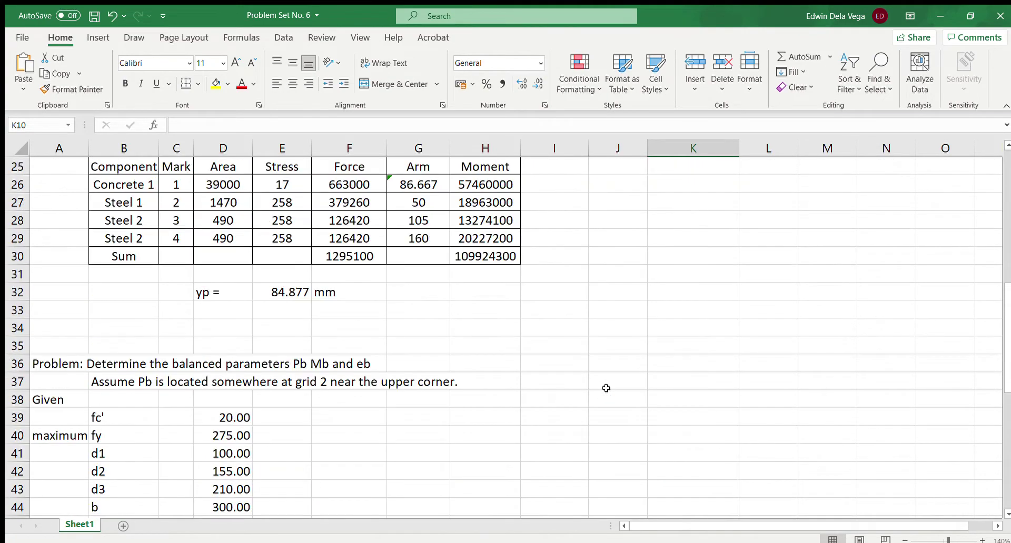
scroll(606, 388, up, 8)
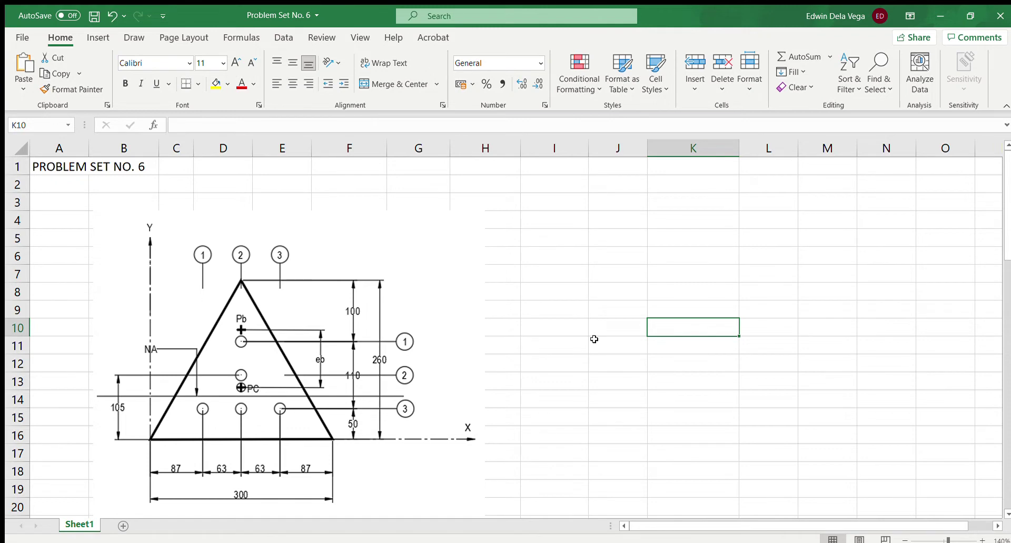
scroll(594, 339, down, 5)
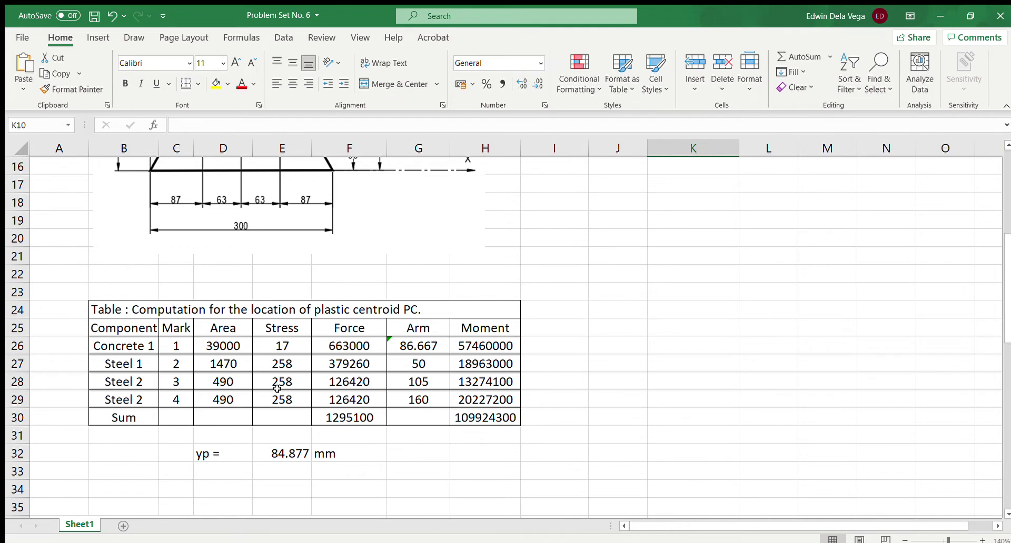
scroll(277, 388, up, 4)
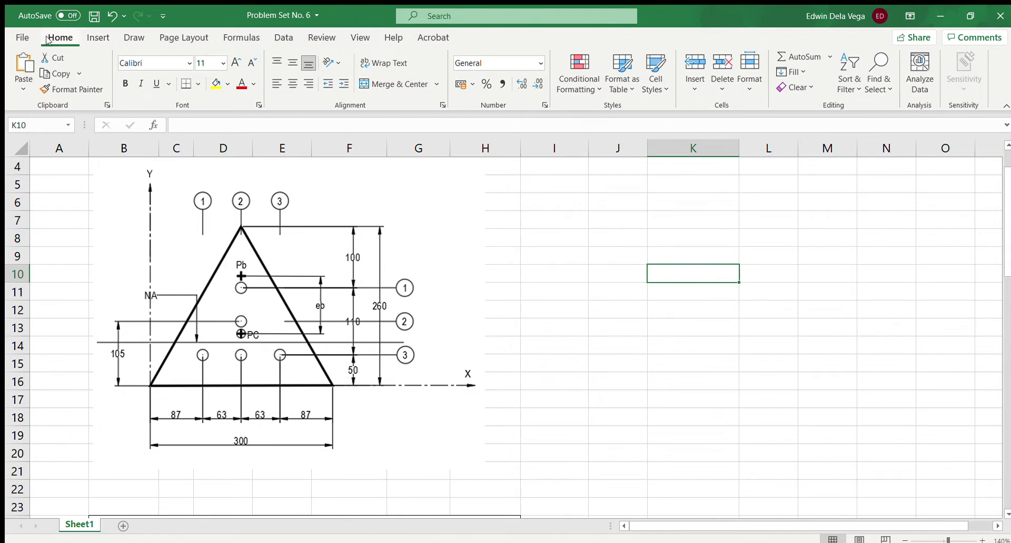
- Save the Problem Set No. 6 workbook and start its export as an Adobe PDF
click(23, 36)
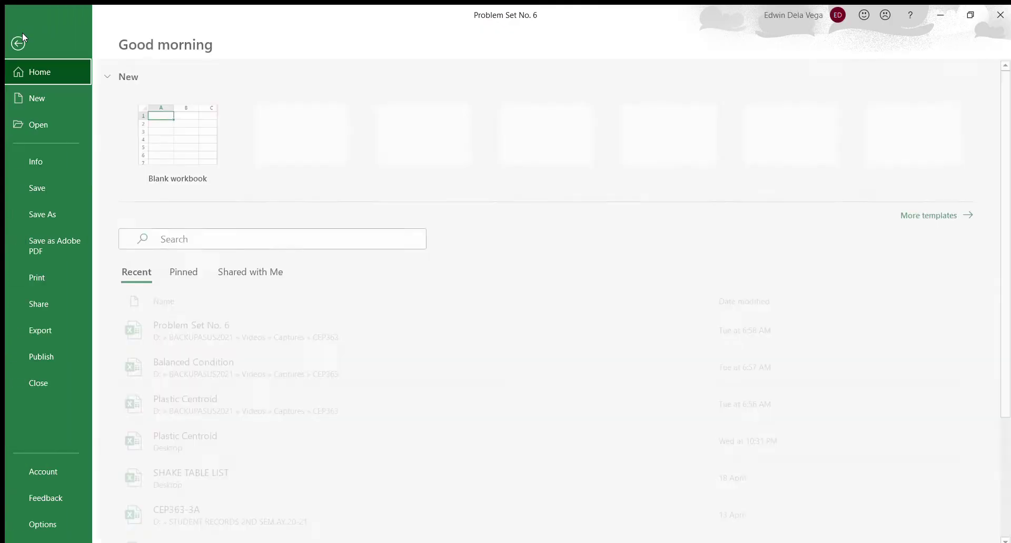
click(64, 240)
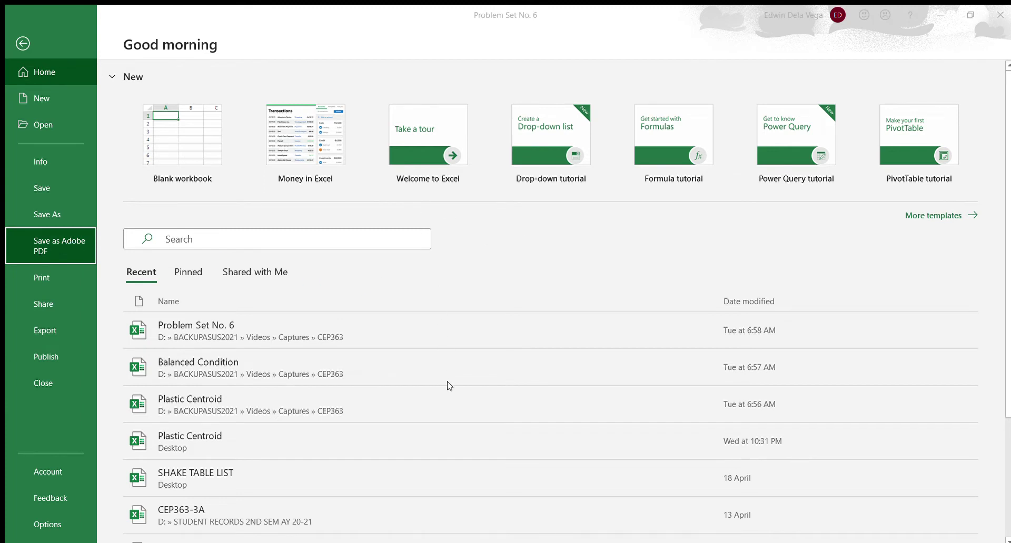
click(556, 412)
click(557, 333)
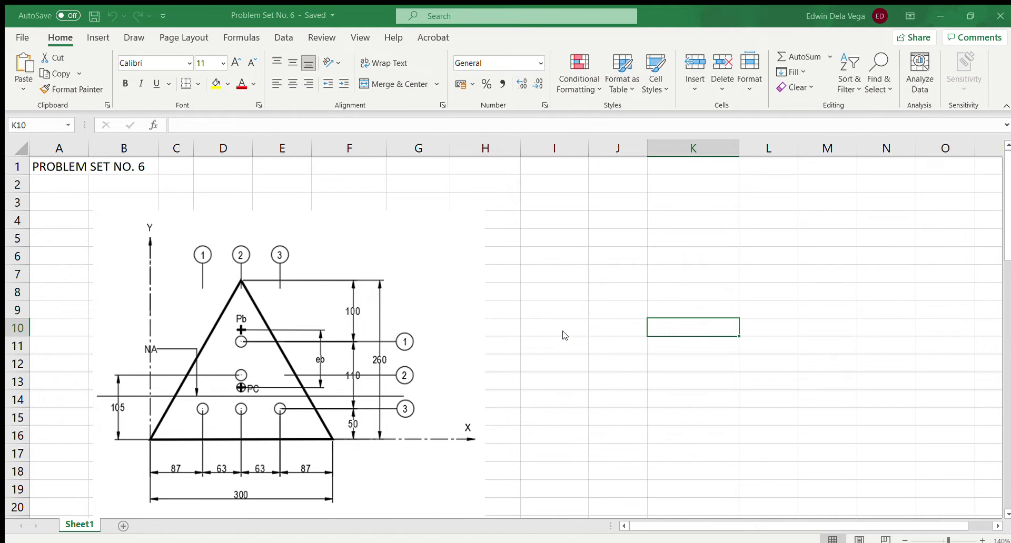
click(18, 37)
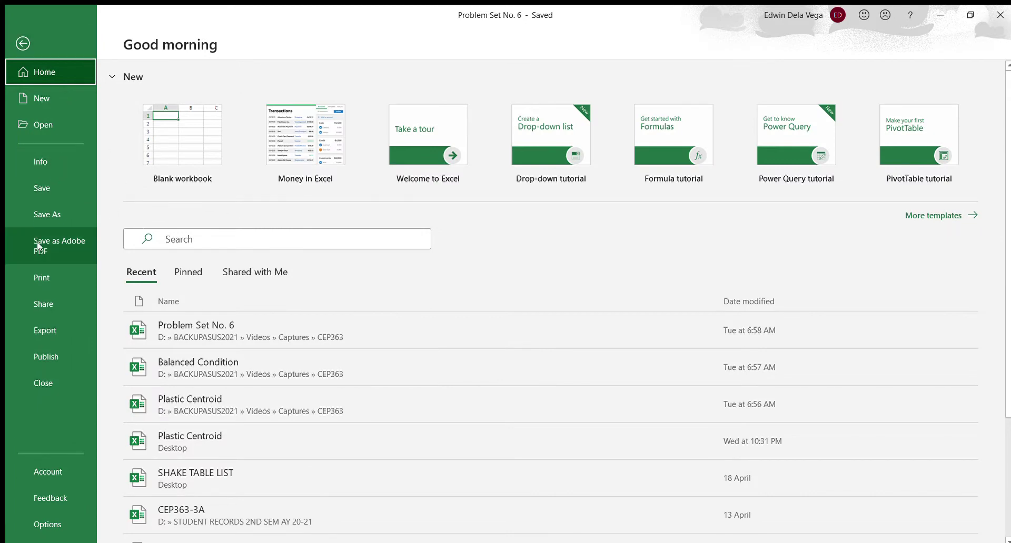
click(49, 216)
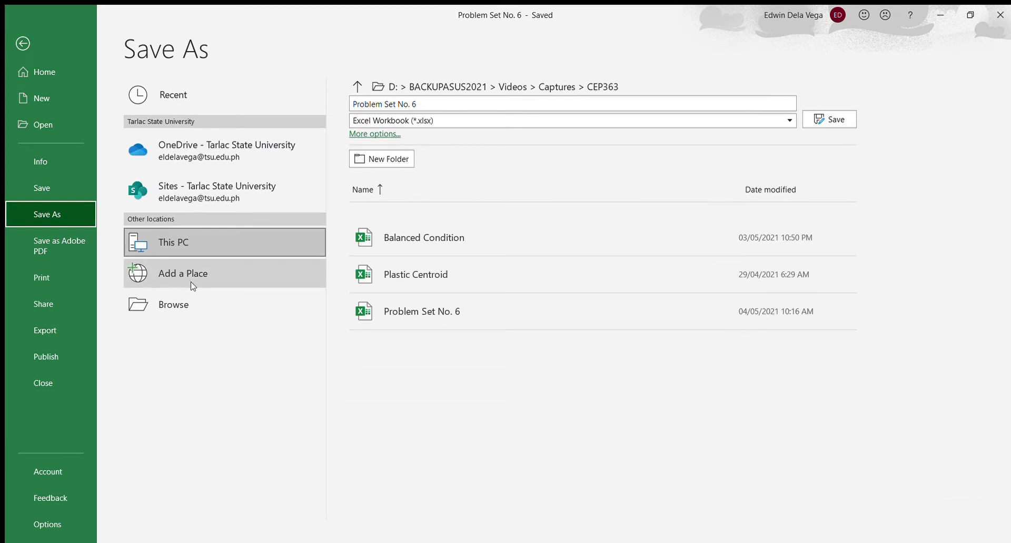
click(204, 304)
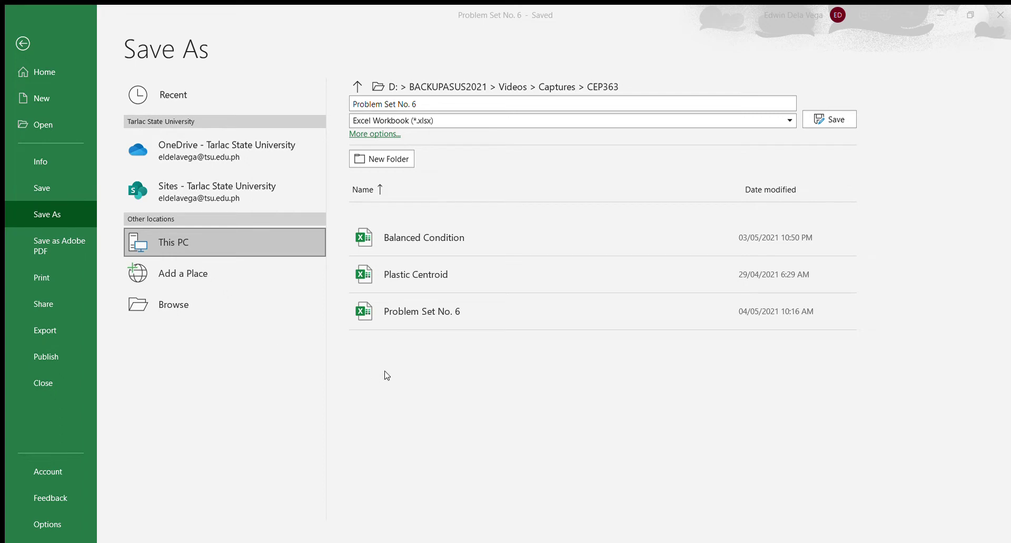
key(Escape)
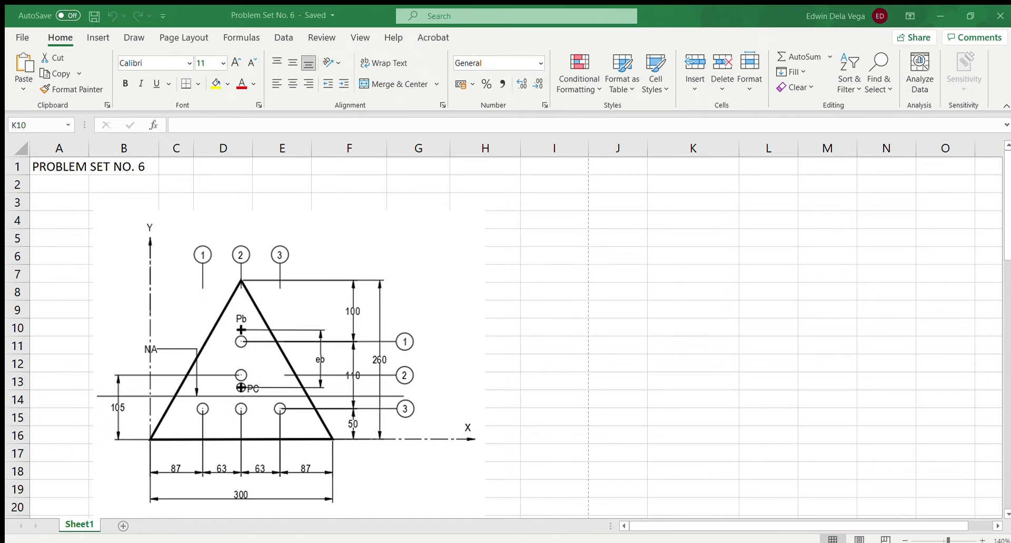
- Examine the problem's given values and the computation table for the balanced parameters Pb, Mb and eb
scroll(562, 361, down, 7)
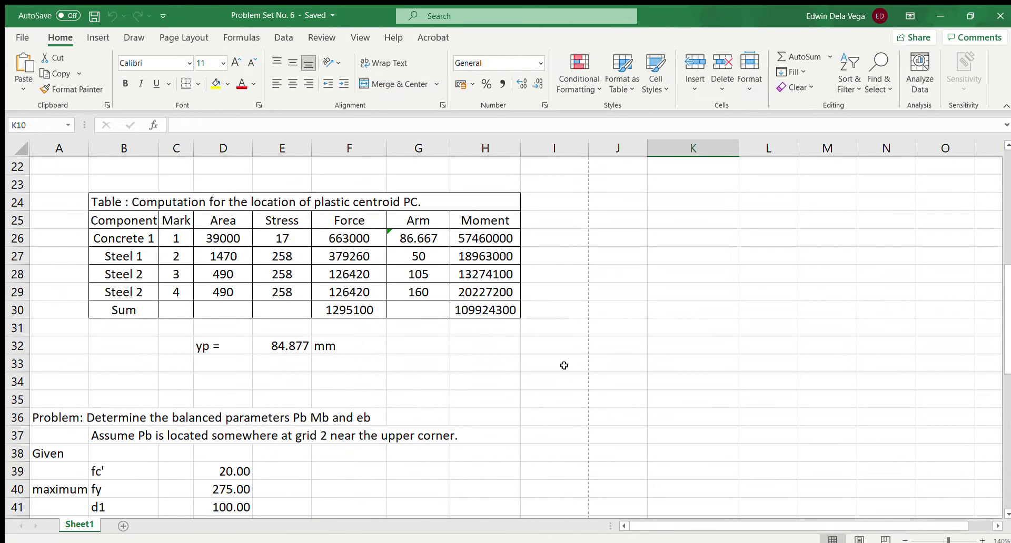
scroll(564, 365, down, 3)
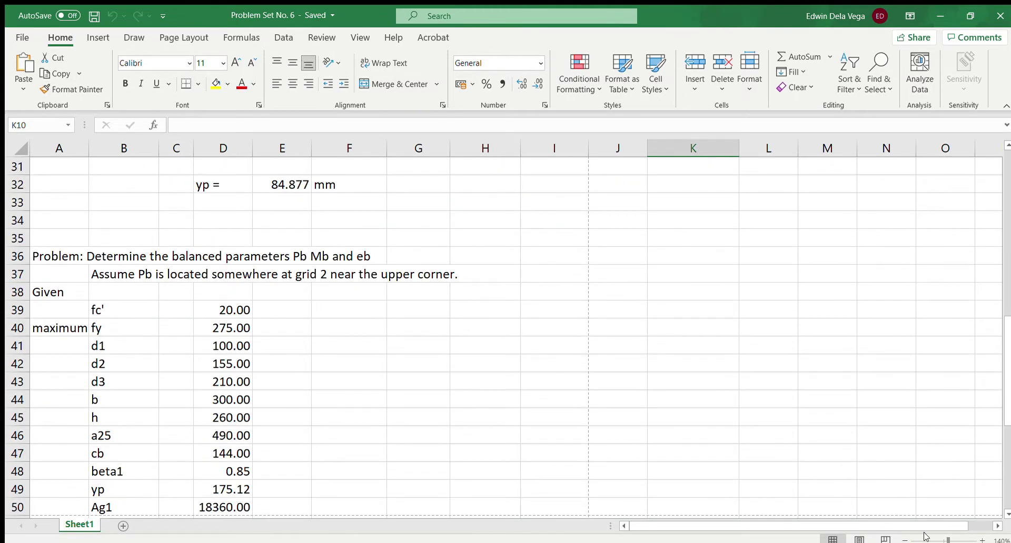
click(904, 539)
click(904, 540)
click(904, 540)
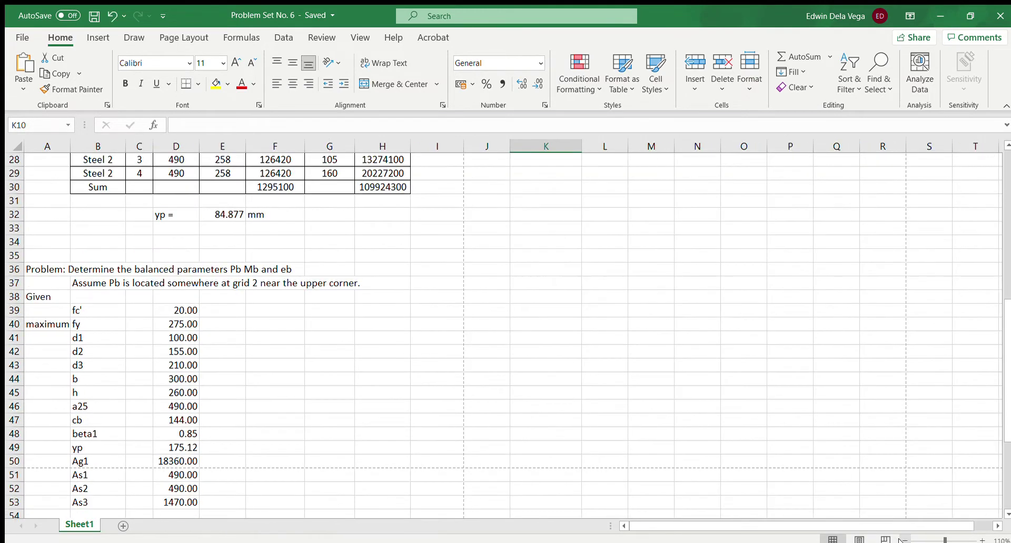
click(904, 540)
click(292, 372)
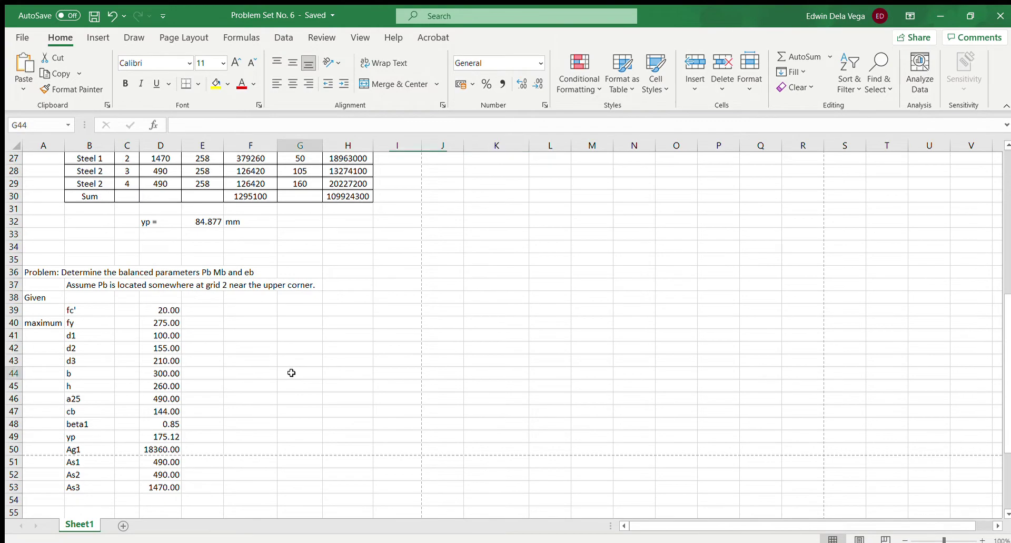
click(981, 541)
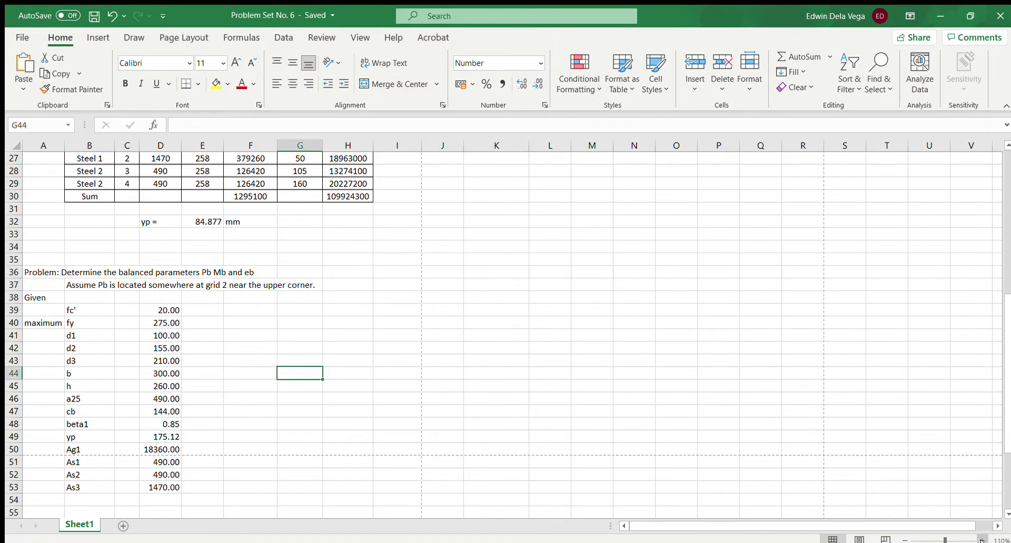
click(981, 540)
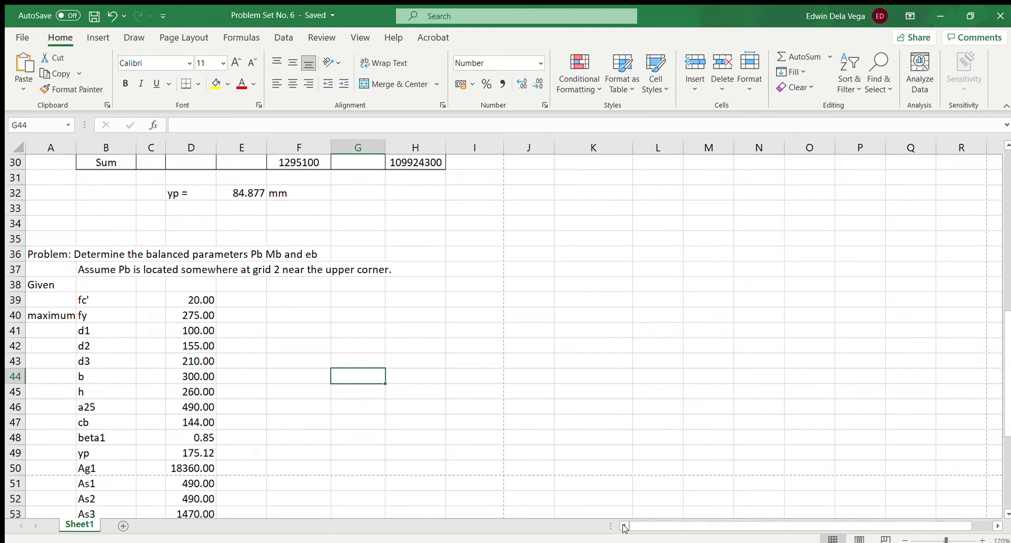
scroll(75, 323, down, 1)
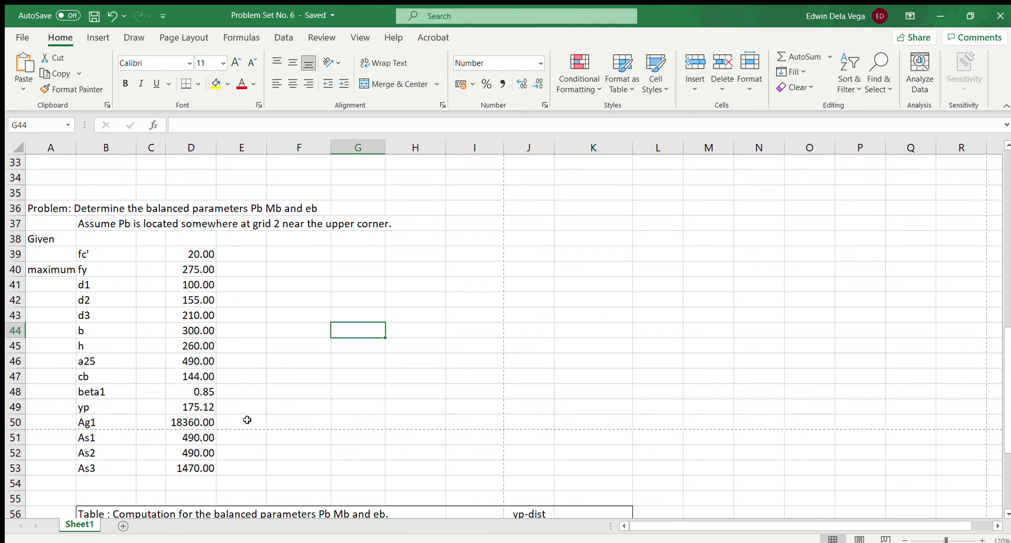
scroll(243, 359, down, 4)
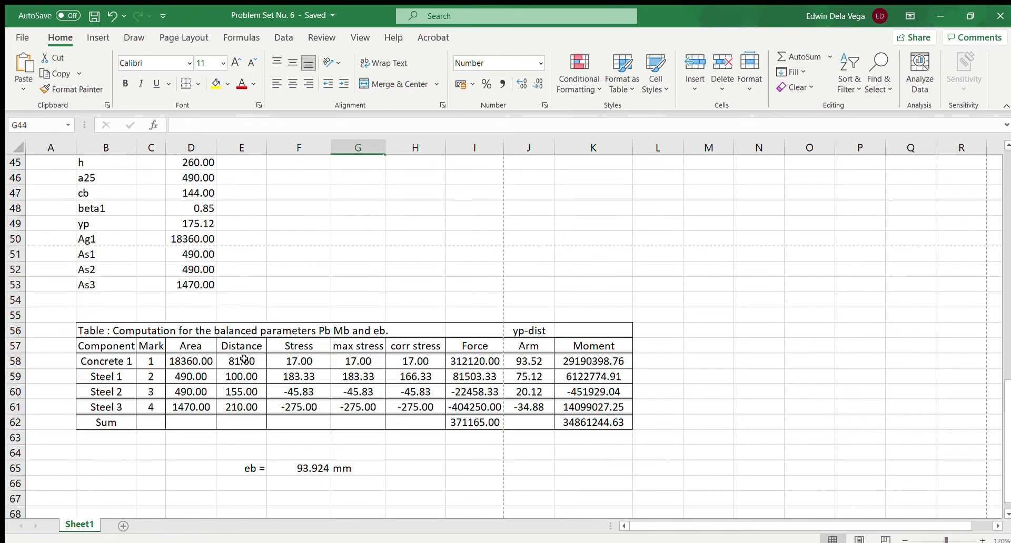
scroll(193, 444, down, 1)
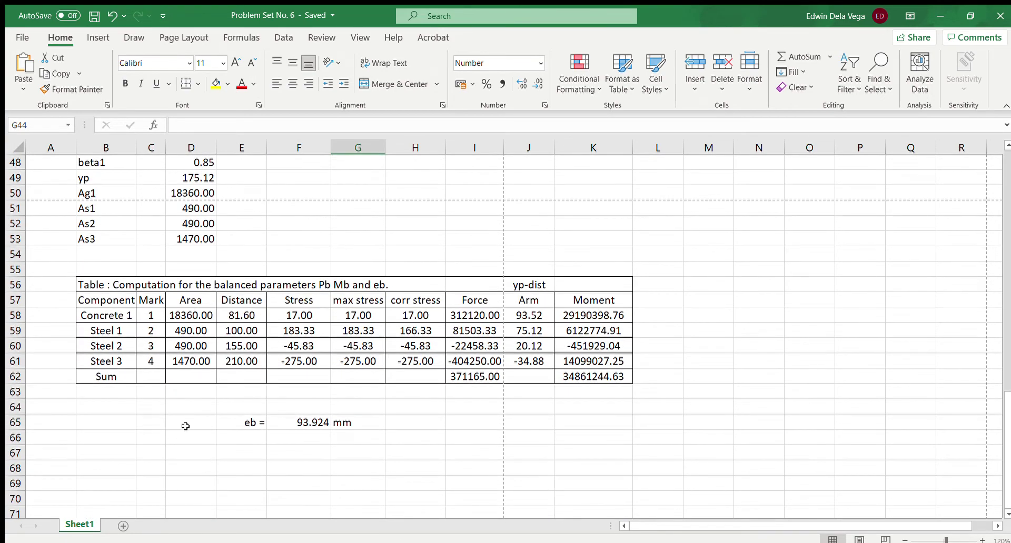
scroll(186, 426, up, 1)
scroll(188, 423, down, 1)
click(982, 540)
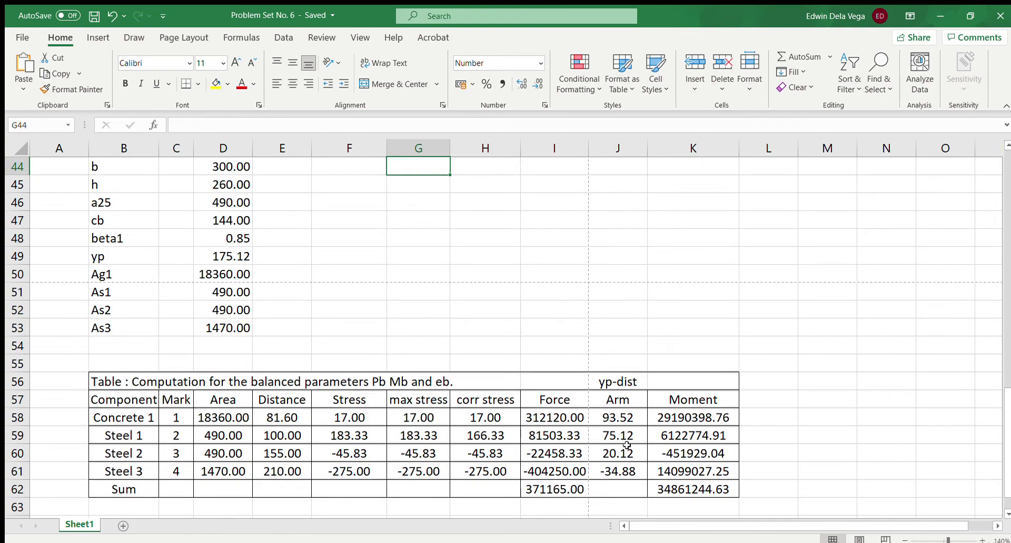
ctrl+scroll(400, 416, up, 1)
- Compare the plastic centroid table and yp with the given data and the distances, stresses and arms in the balanced parameters table
scroll(370, 399, up, 10)
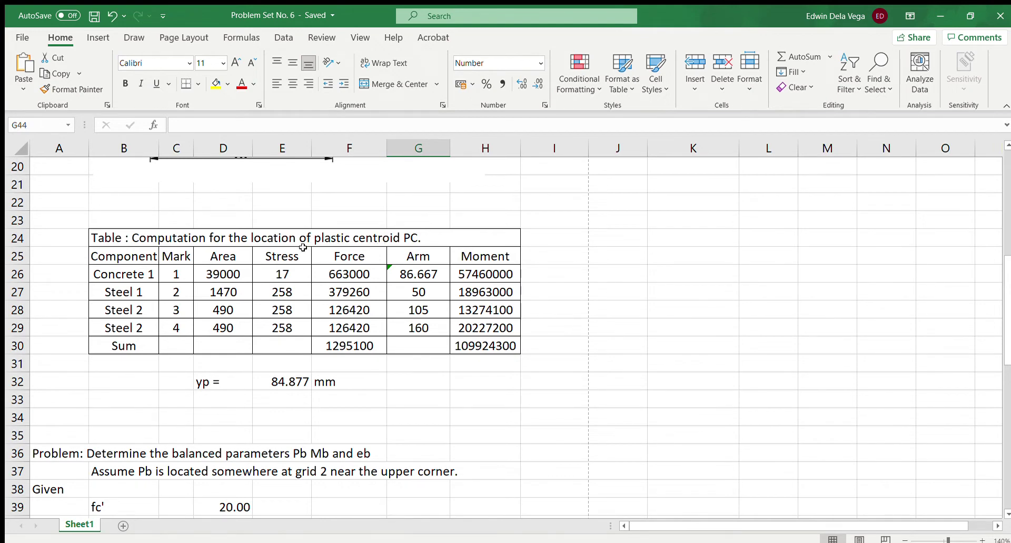
scroll(501, 380, down, 3)
scroll(501, 380, down, 5)
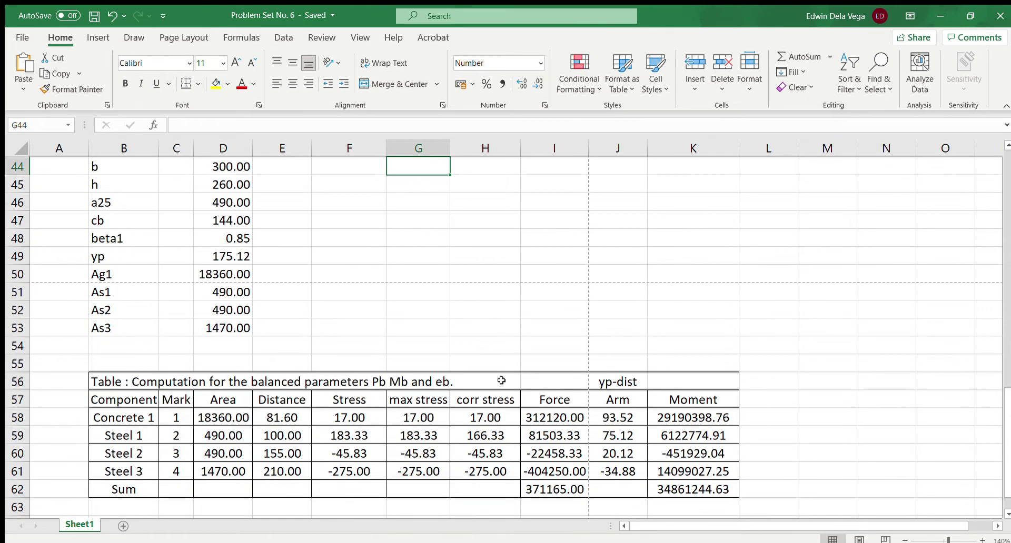
scroll(501, 380, down, 2)
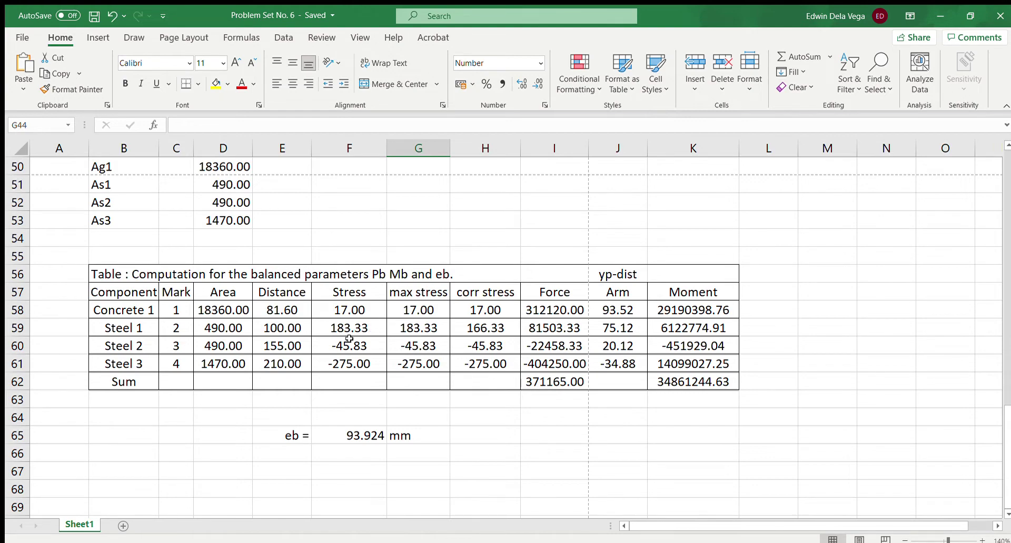
scroll(366, 315, up, 6)
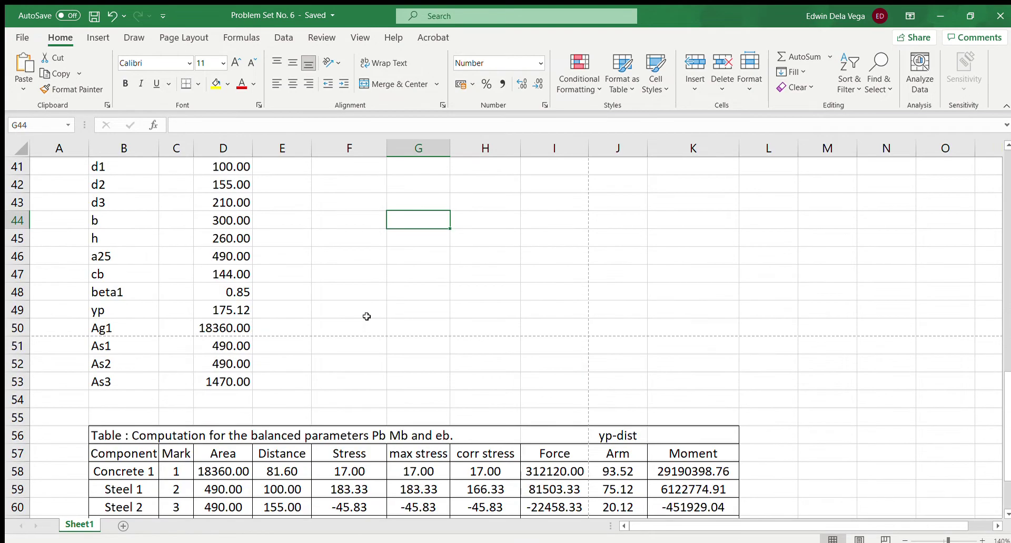
scroll(366, 316, up, 3)
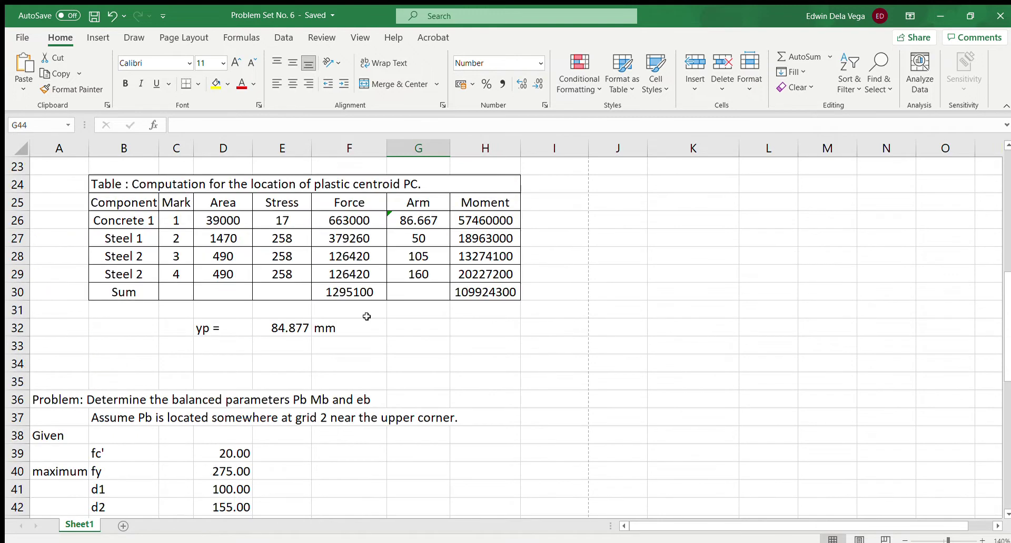
scroll(366, 316, down, 8)
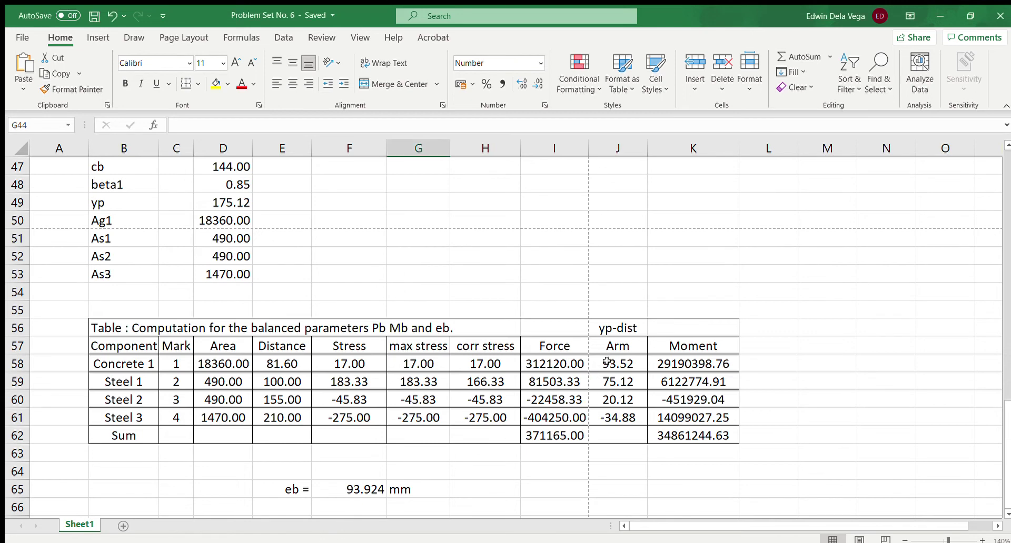
scroll(626, 352, up, 1)
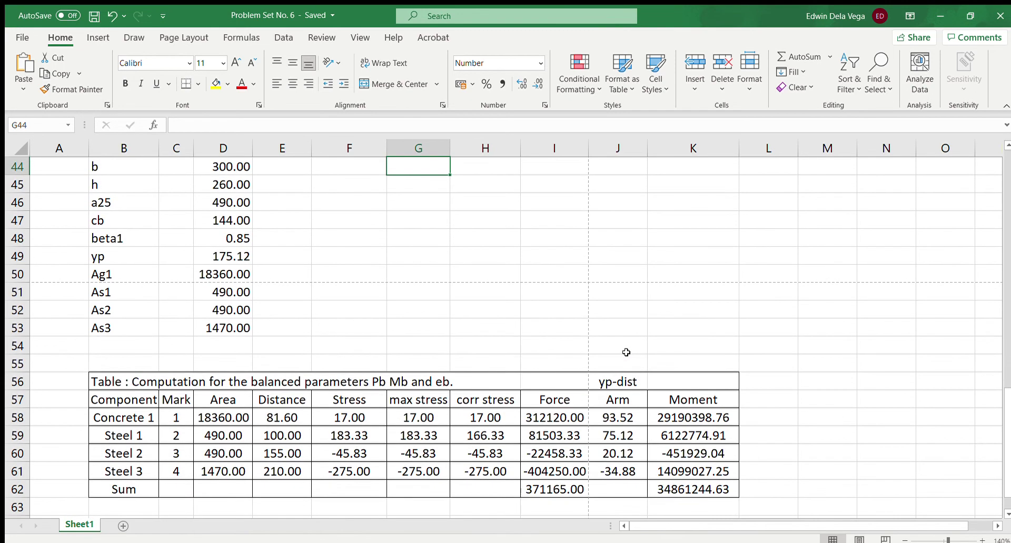
scroll(626, 351, down, 1)
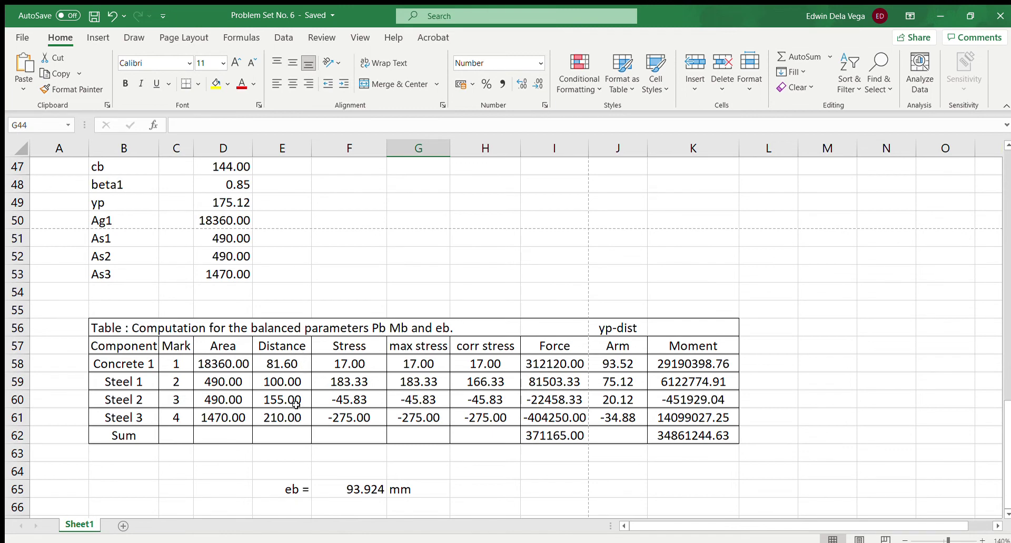
scroll(296, 404, up, 6)
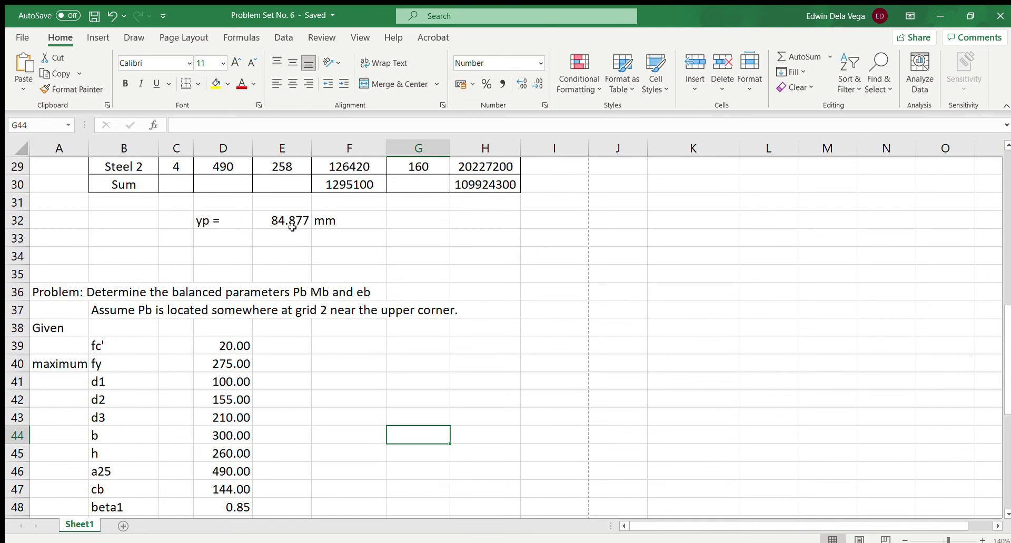
scroll(387, 316, down, 7)
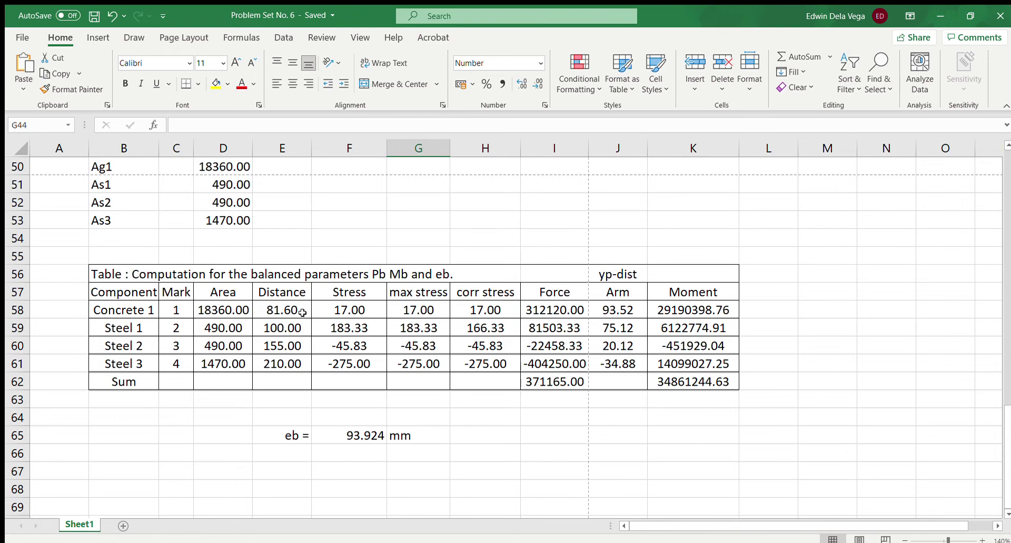
scroll(302, 313, up, 3)
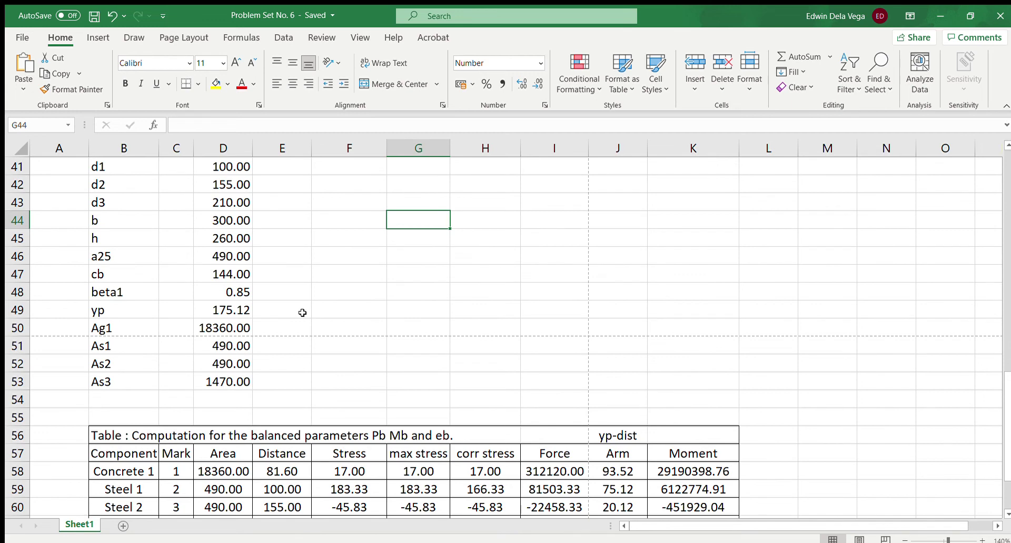
- Review the balanced parameters table and eb against the given data, the plastic centroid table with yp, and the triangular section figure
scroll(302, 312, down, 2)
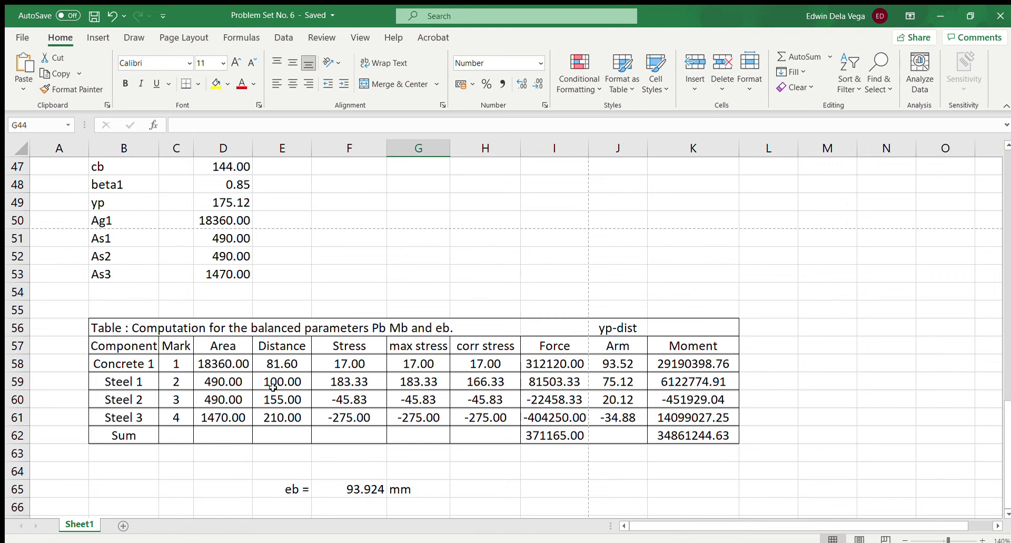
scroll(272, 387, up, 7)
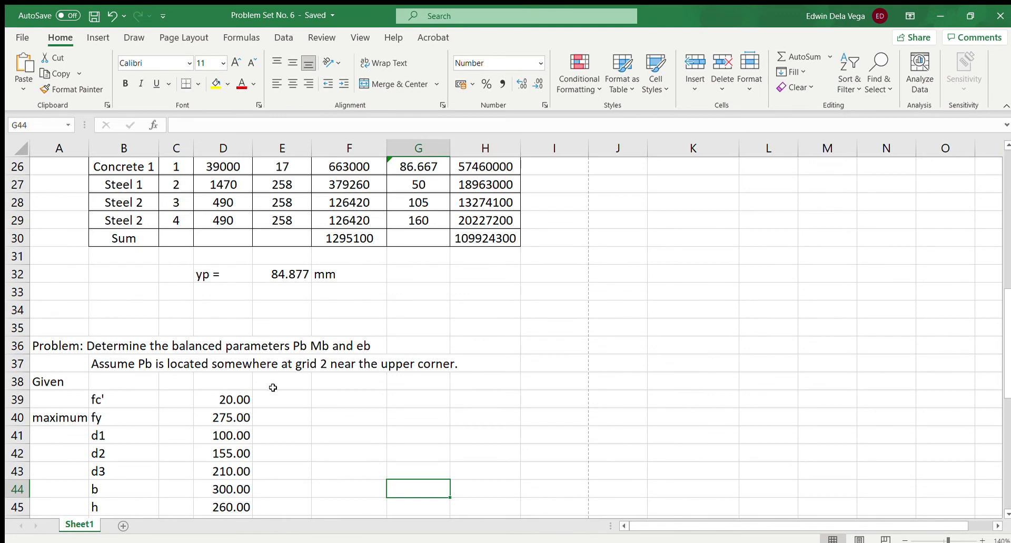
scroll(273, 388, up, 2)
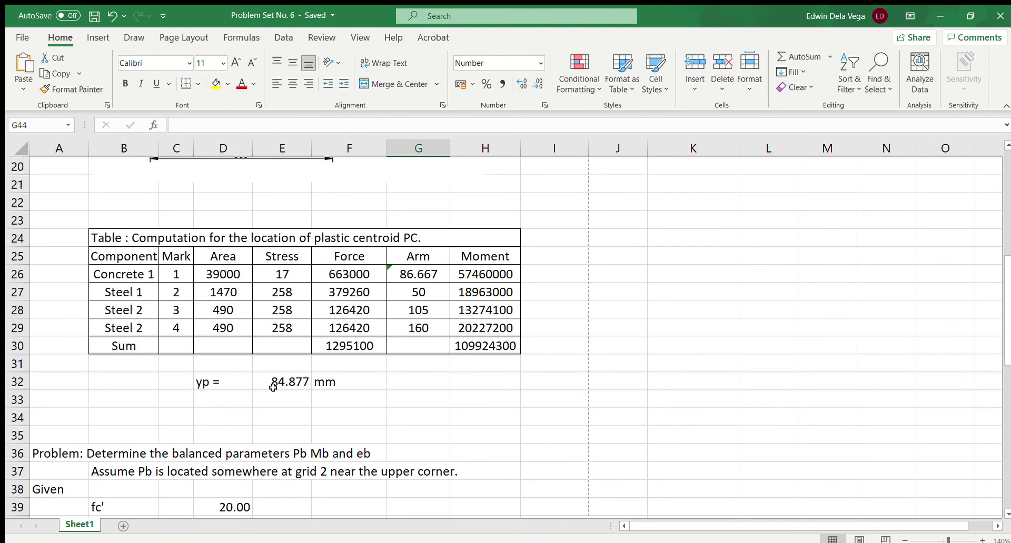
scroll(284, 382, up, 3)
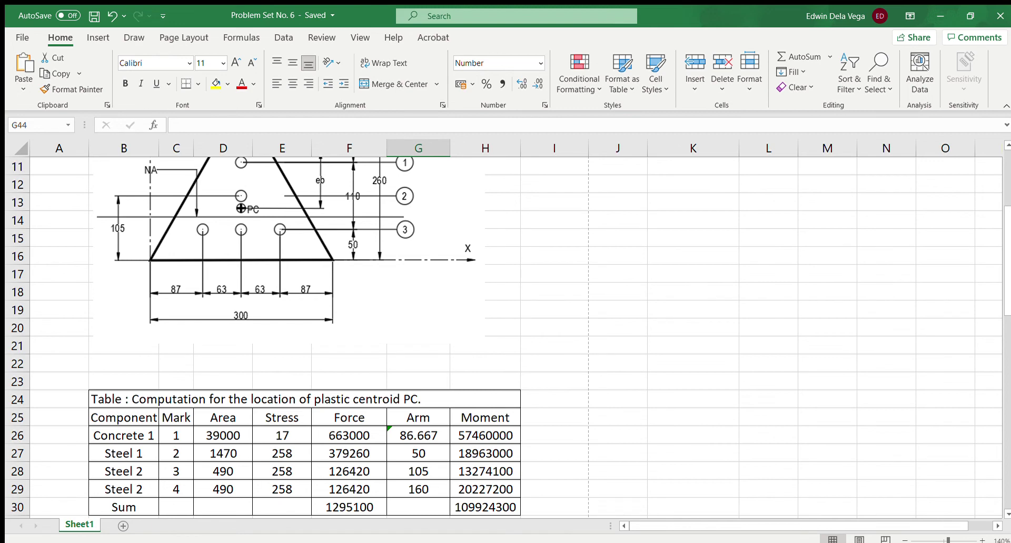
key(alt+Tab)
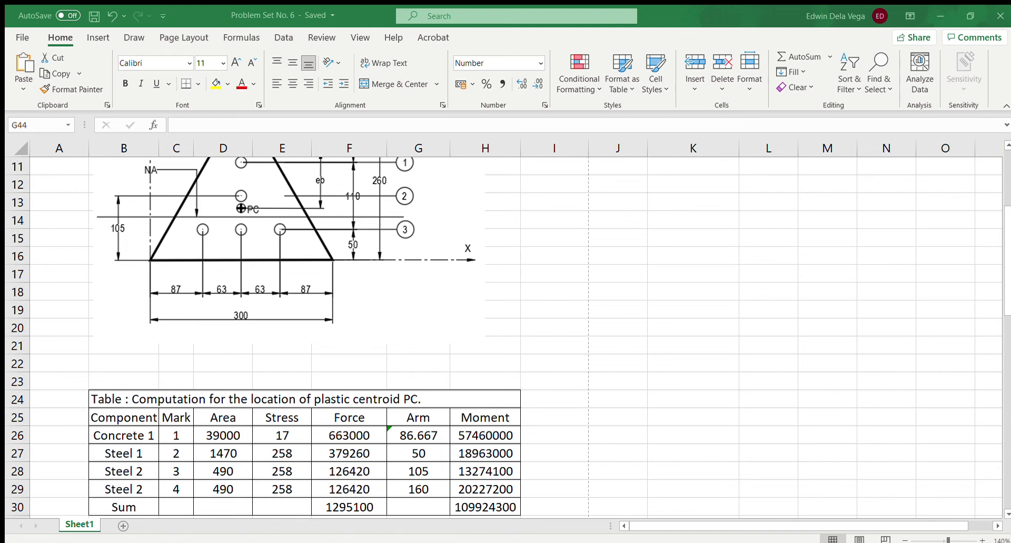
scroll(531, 451, down, 3)
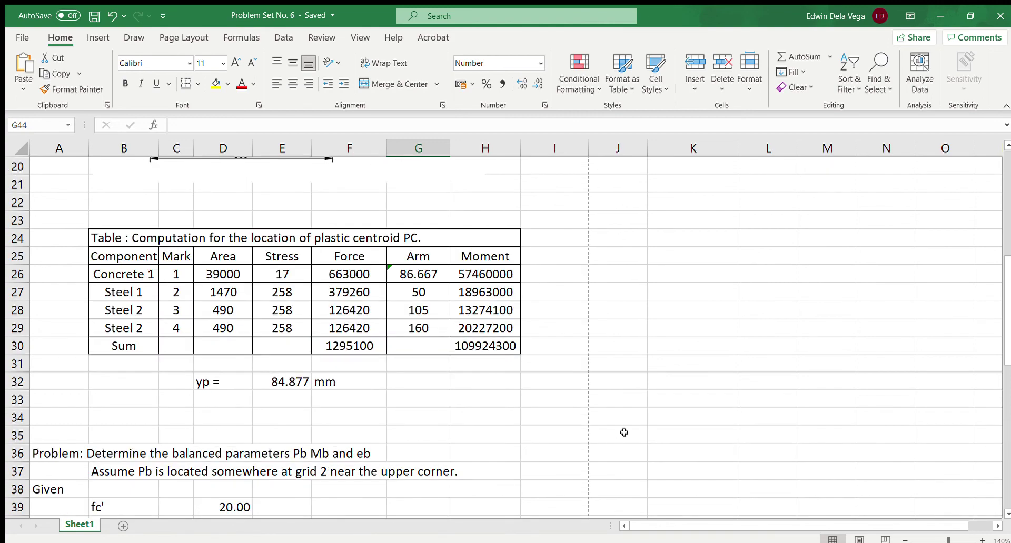
click(658, 418)
scroll(668, 427, down, 3)
scroll(668, 426, up, 6)
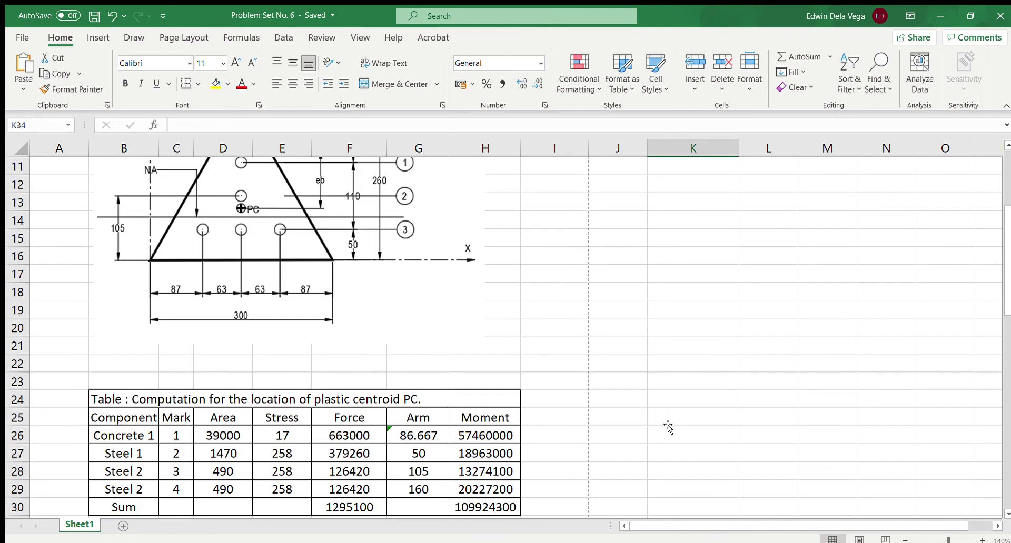
scroll(667, 427, down, 11)
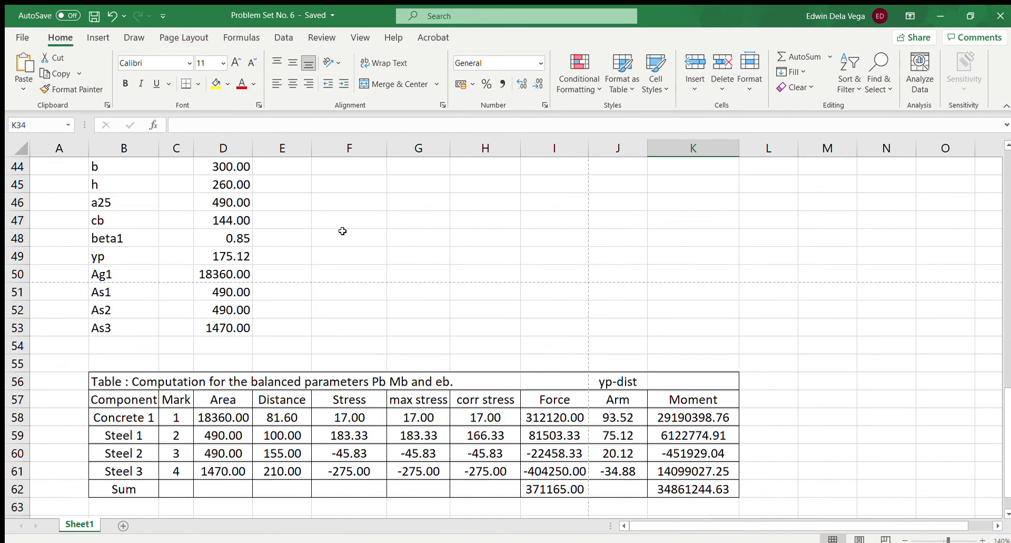
scroll(342, 231, up, 6)
scroll(342, 231, down, 6)
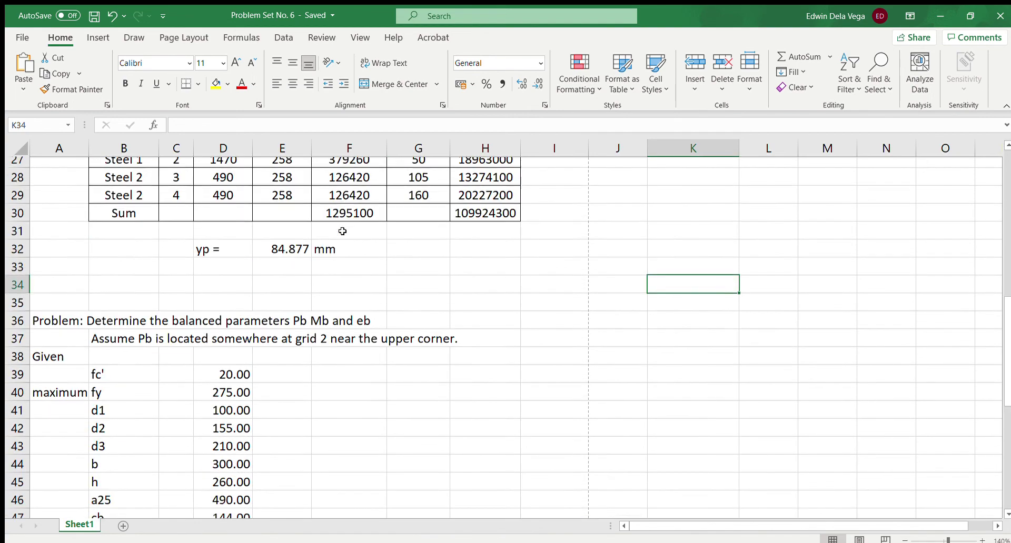